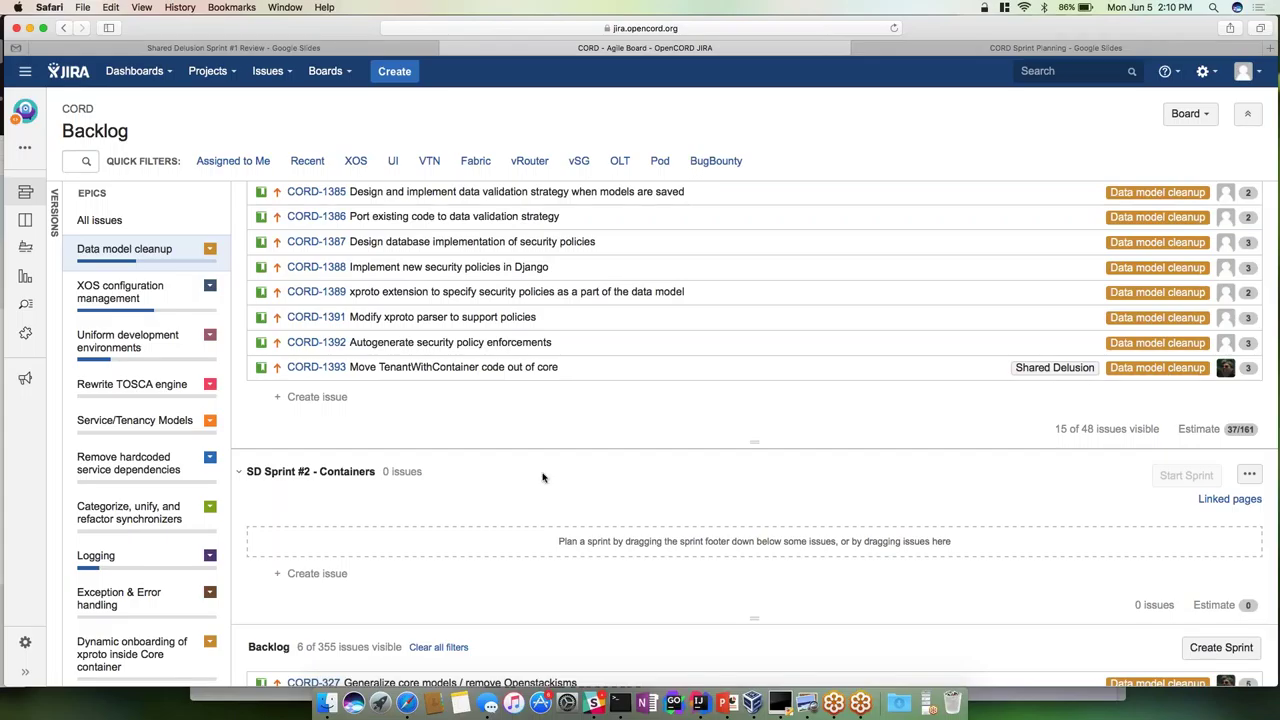
Open the details of issue CORD-1339 in SD Sprint #2 and read through to its description
scroll(566, 477, up, 5)
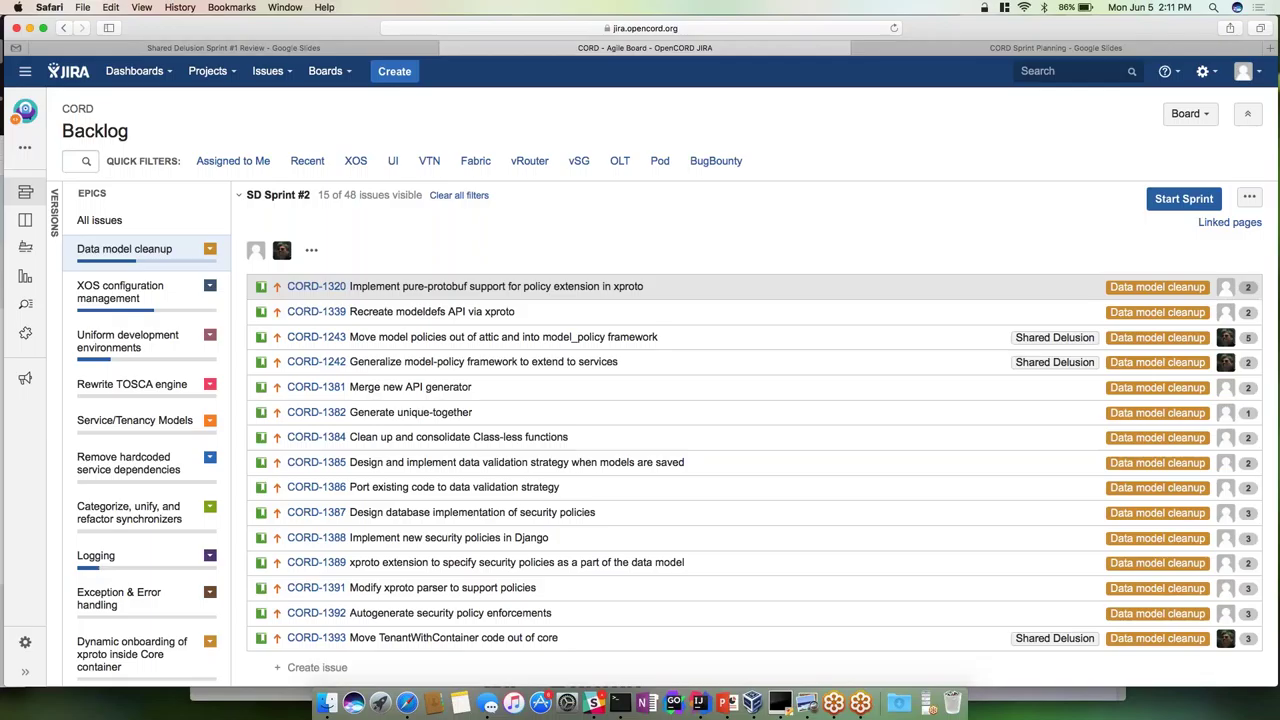
click(523, 311)
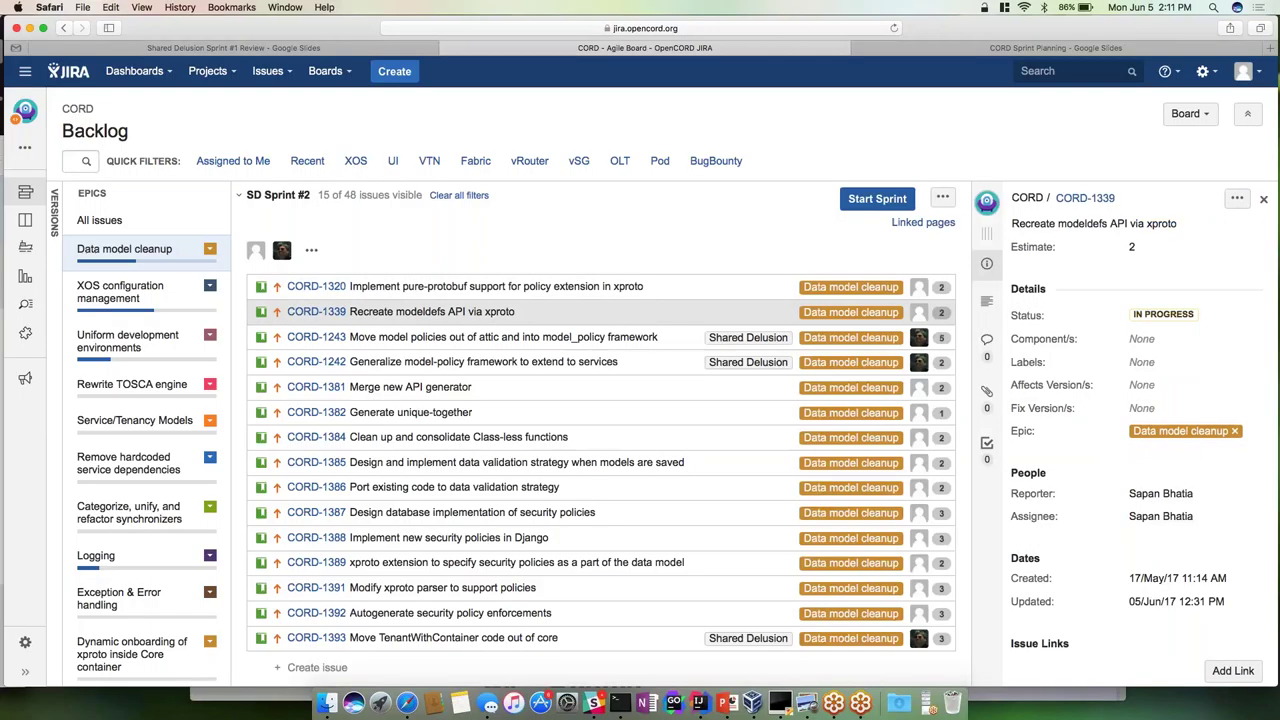
scroll(1140, 470, down, 5)
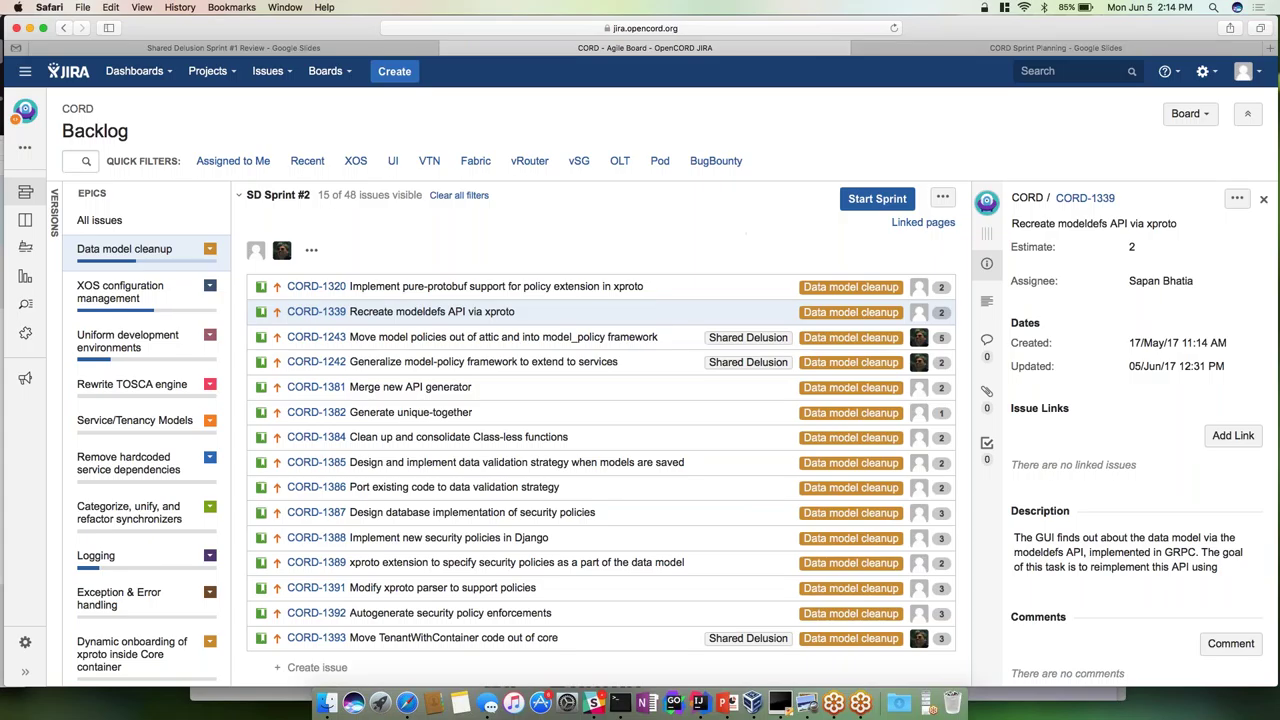
Switch to the CORD Sprint Planning presentation in Google Slides, check the first "Who's Working on What?" slide, and return to the Jira backlog
click(1064, 50)
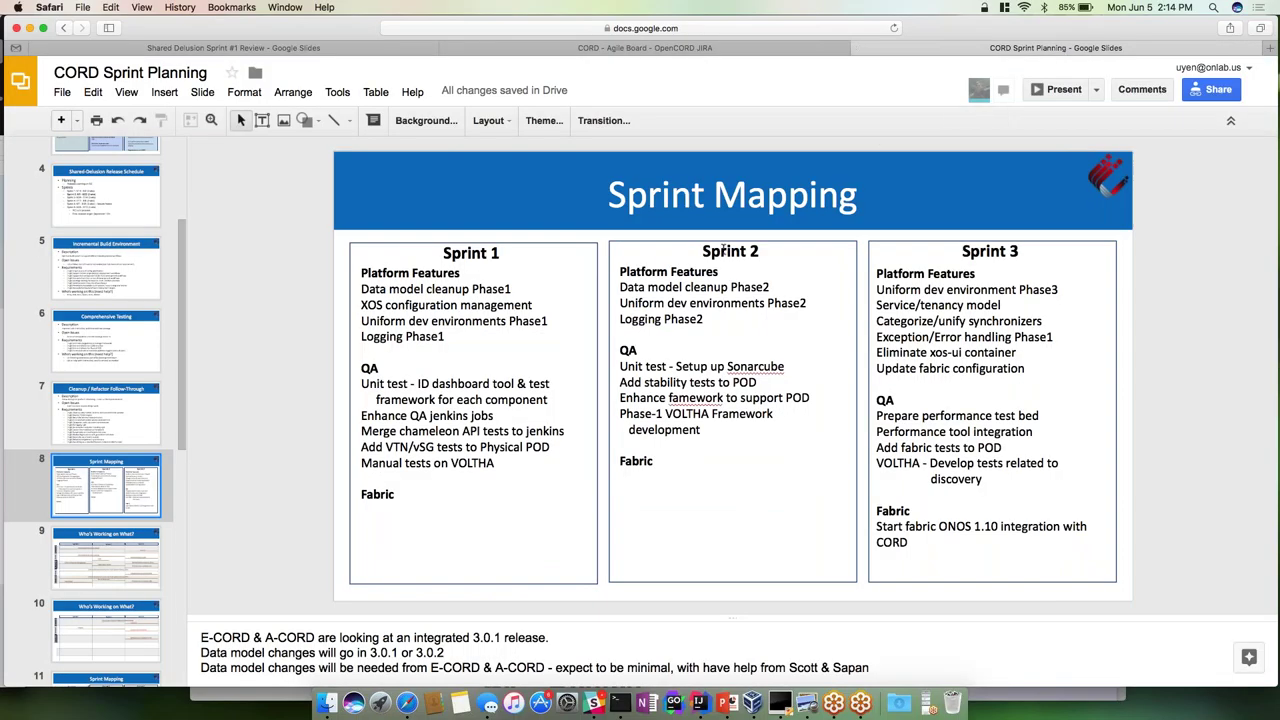
click(124, 567)
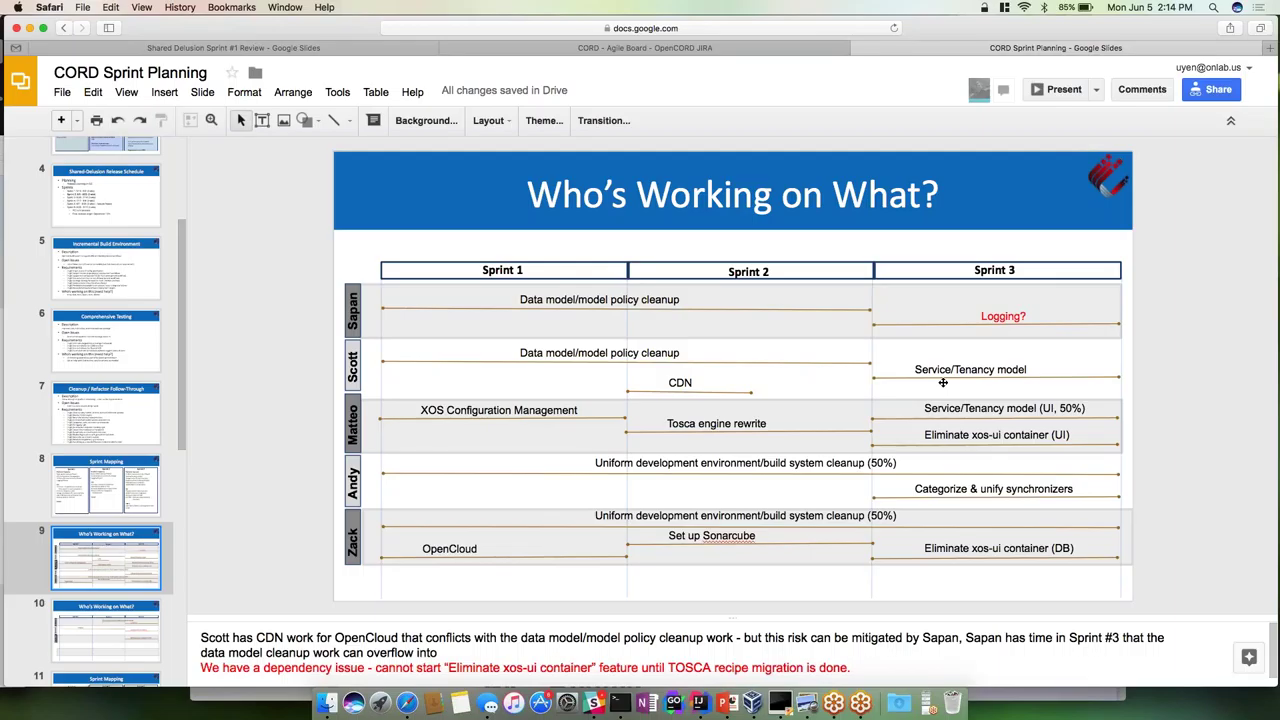
click(713, 48)
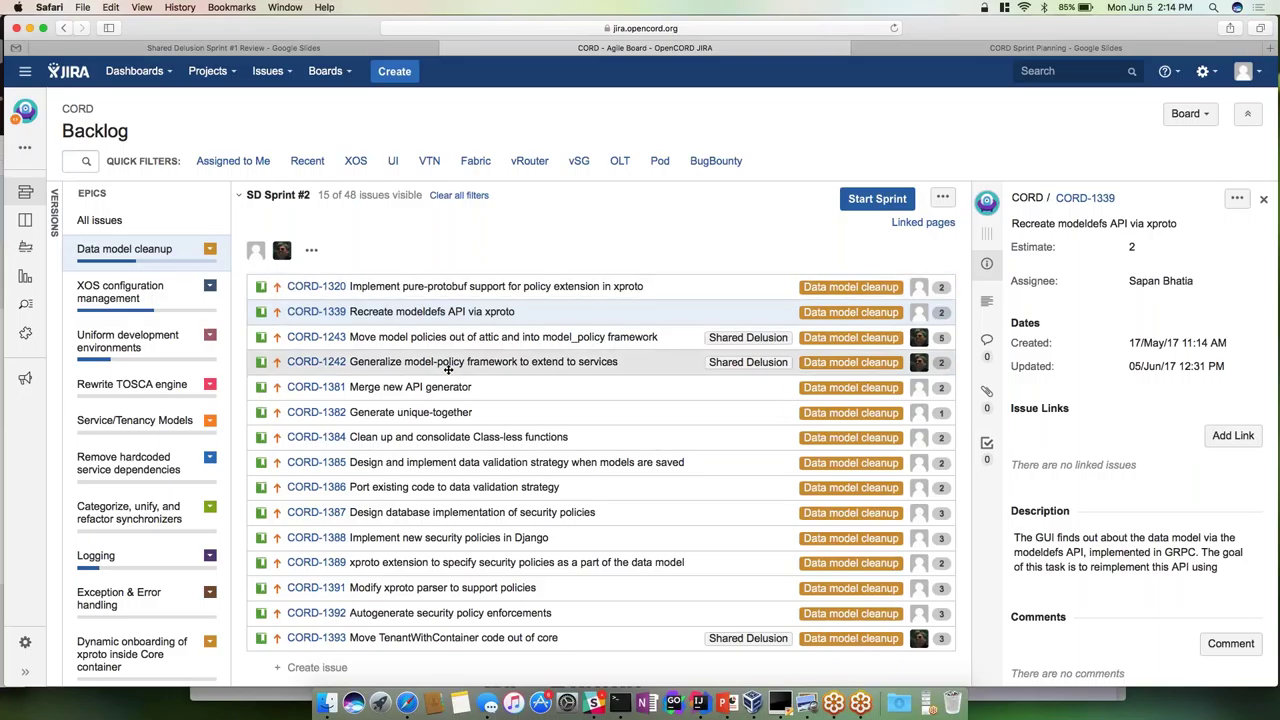
Reorder SD Sprint #2 by ranking CORD-1242 above CORD-1243 and moving CORD-1339 to the top of the sprint
drag(434, 349, 435, 332)
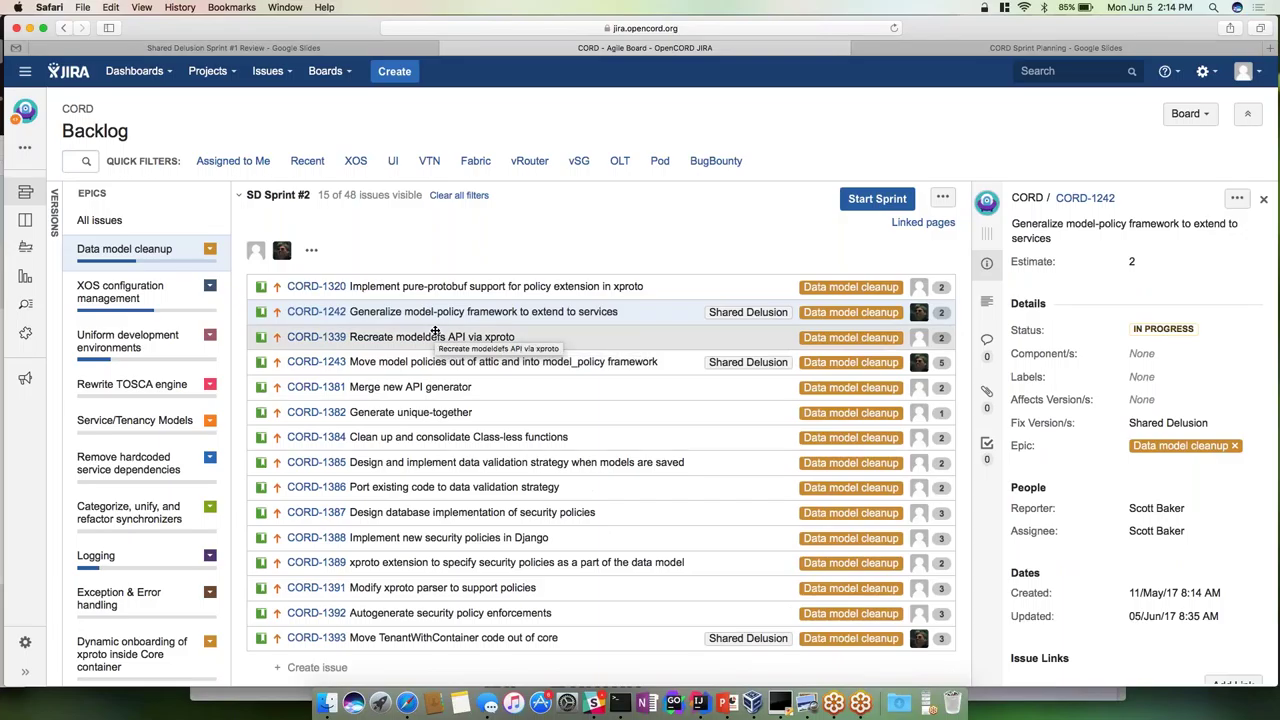
drag(425, 316, 411, 341)
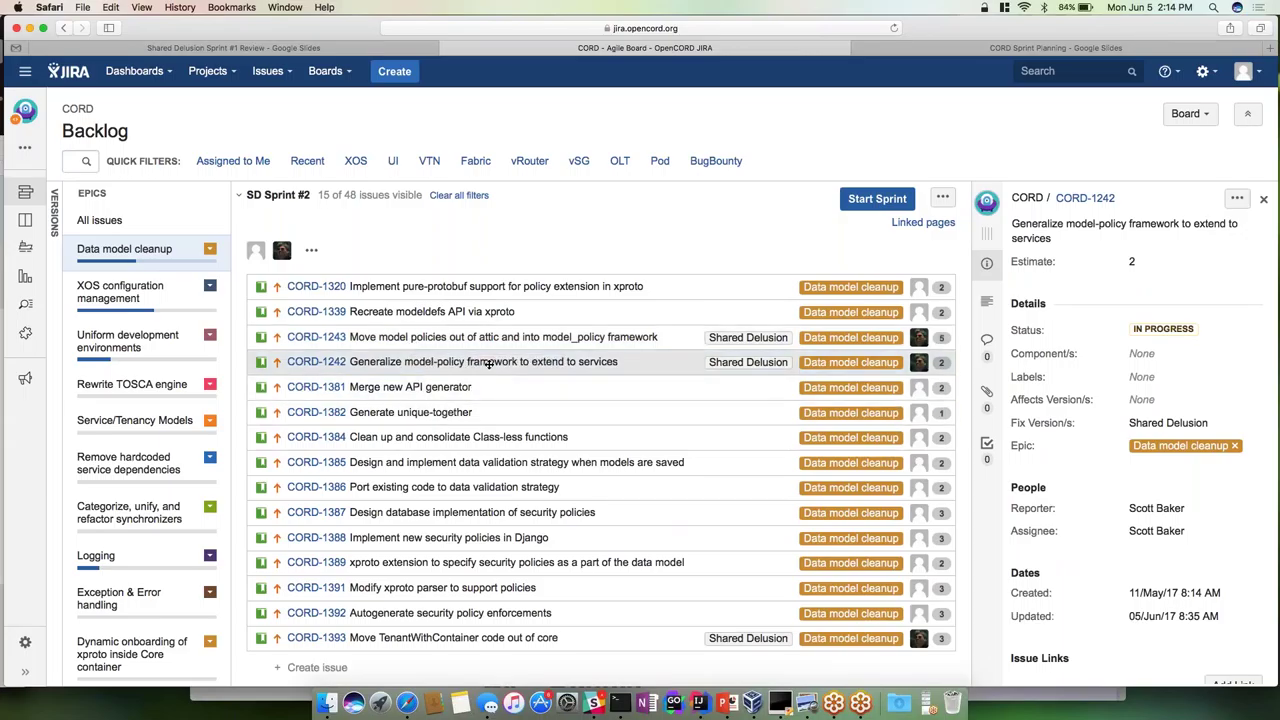
drag(489, 364, 486, 336)
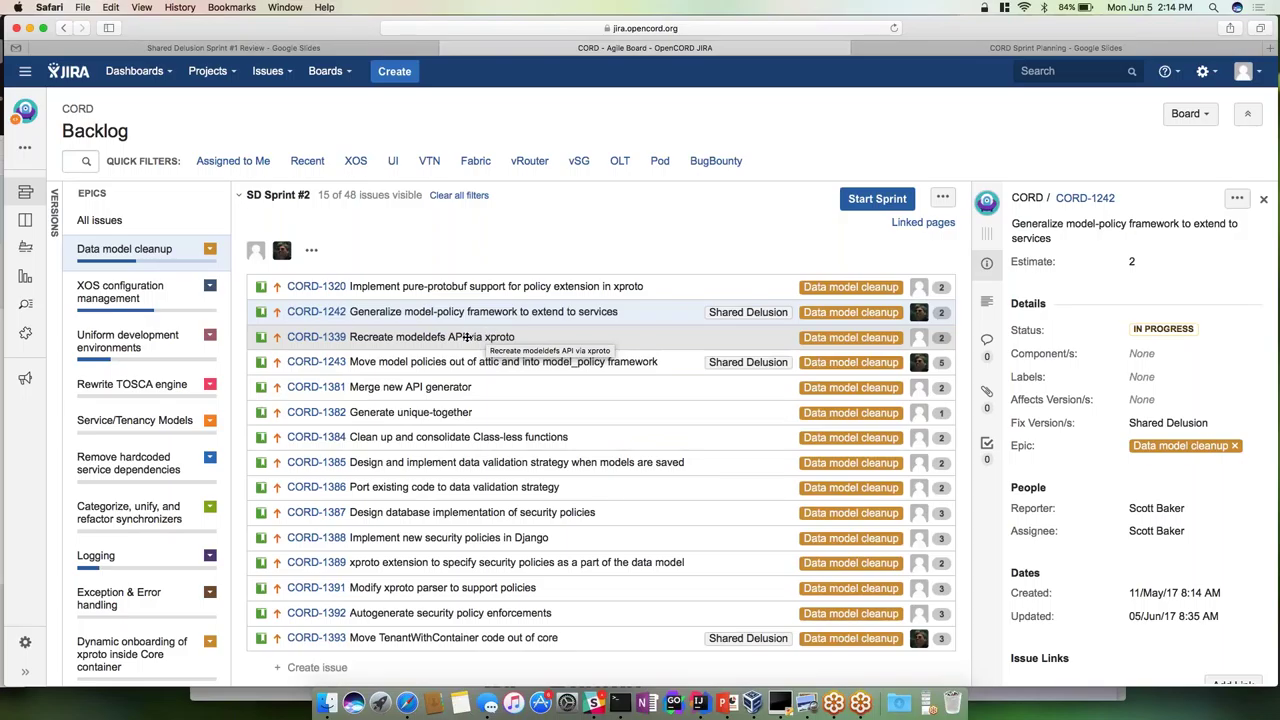
click(466, 337)
drag(466, 337, 466, 287)
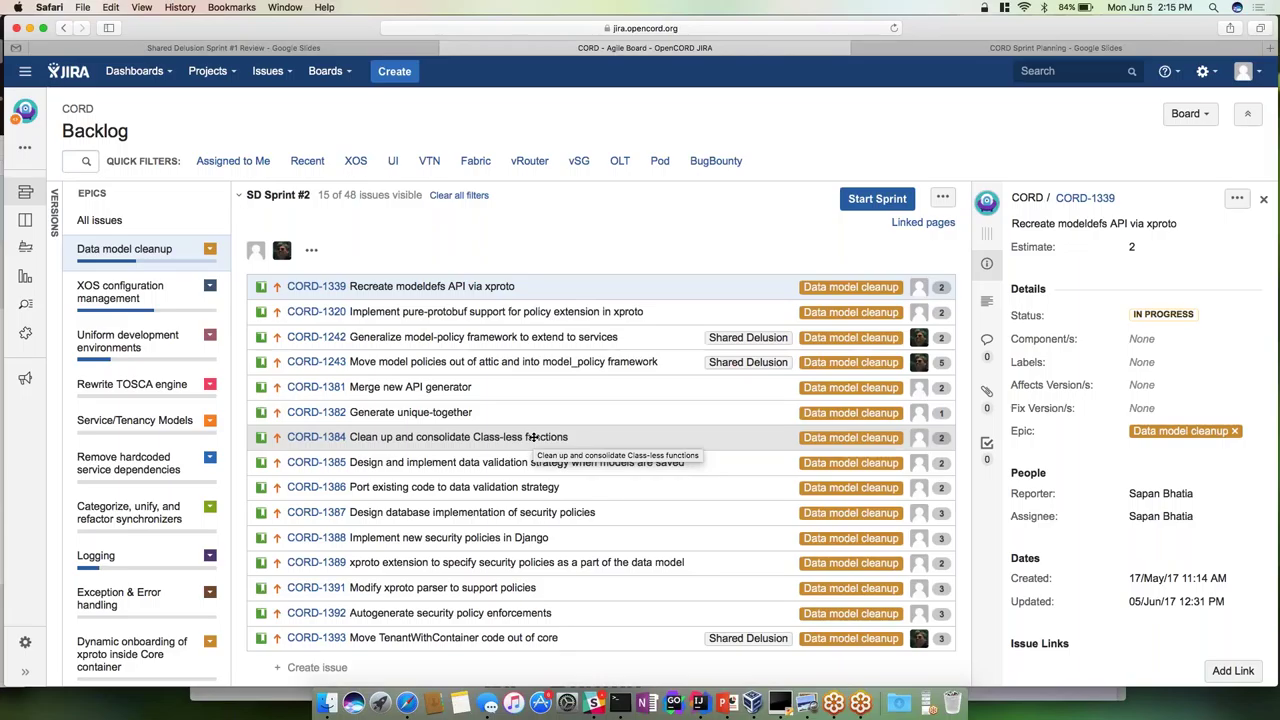
Open the details of issue CORD-1393 in SD Sprint #2 and read its description
click(474, 633)
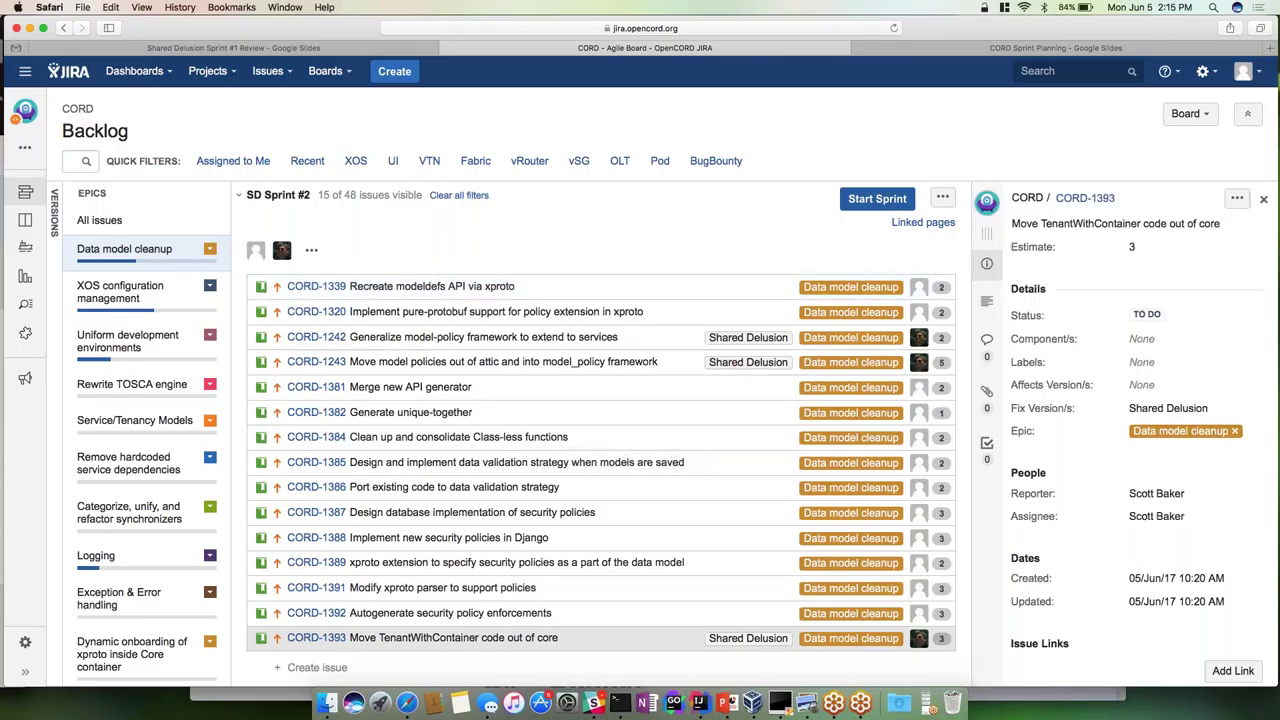
scroll(1095, 561, down, 5)
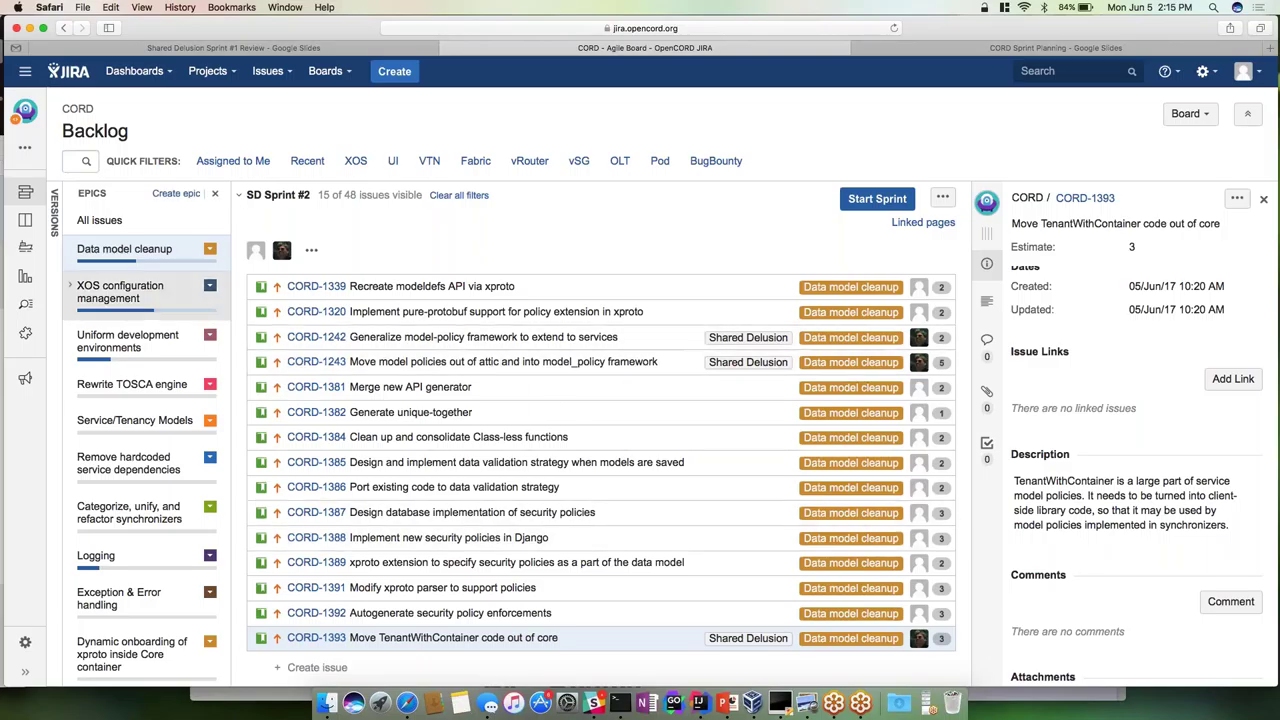
Filter the backlog by the XOS configuration management epic and review the description and sub-tasks of issue CORD-1274
click(120, 291)
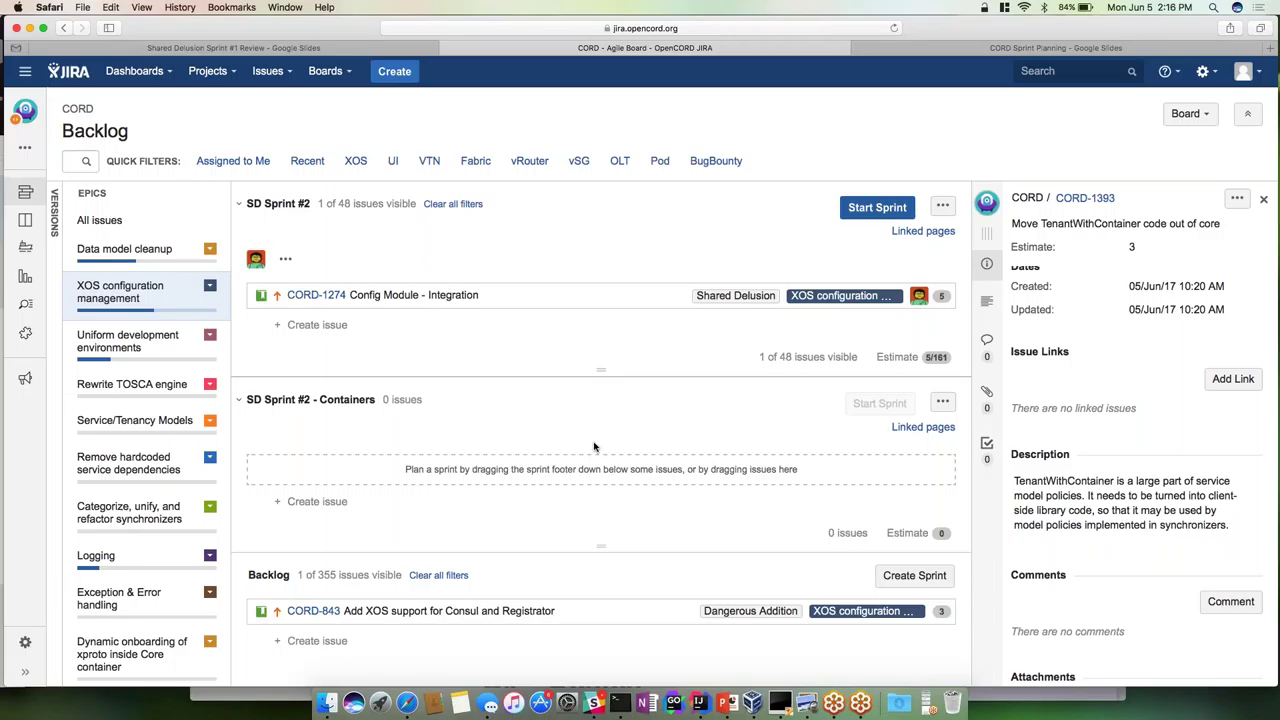
click(477, 298)
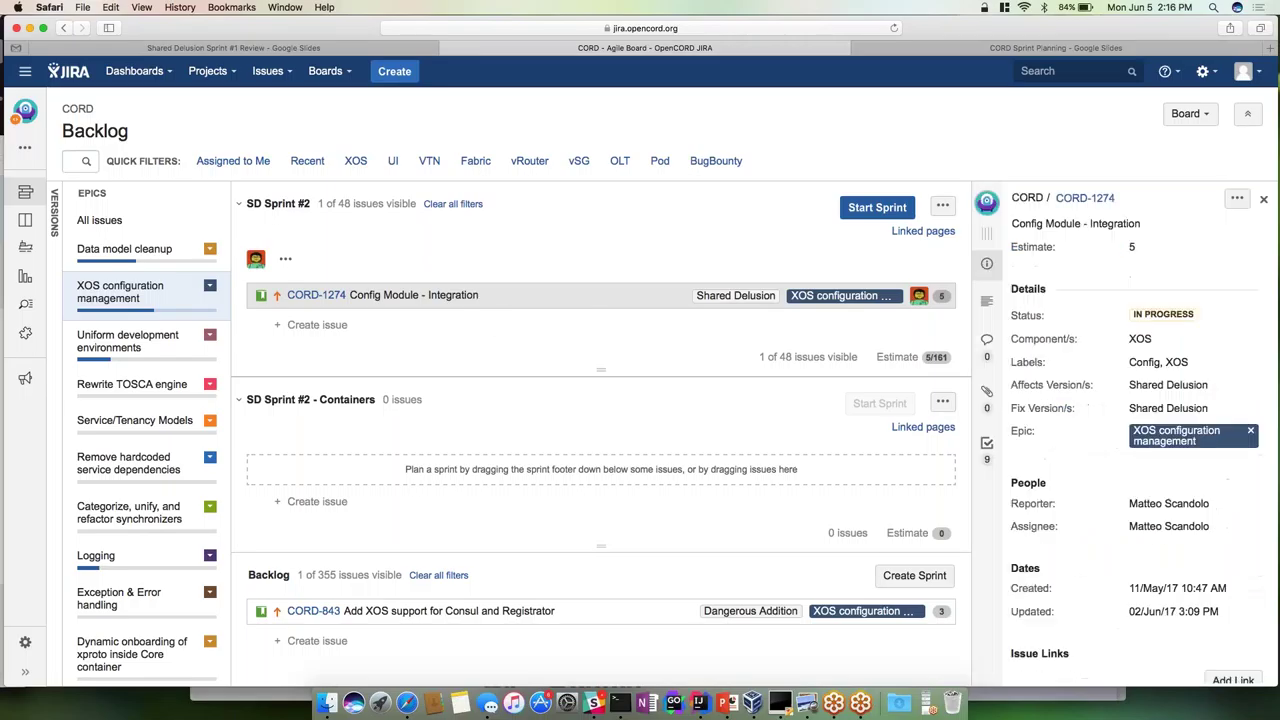
scroll(1140, 477, down, 10)
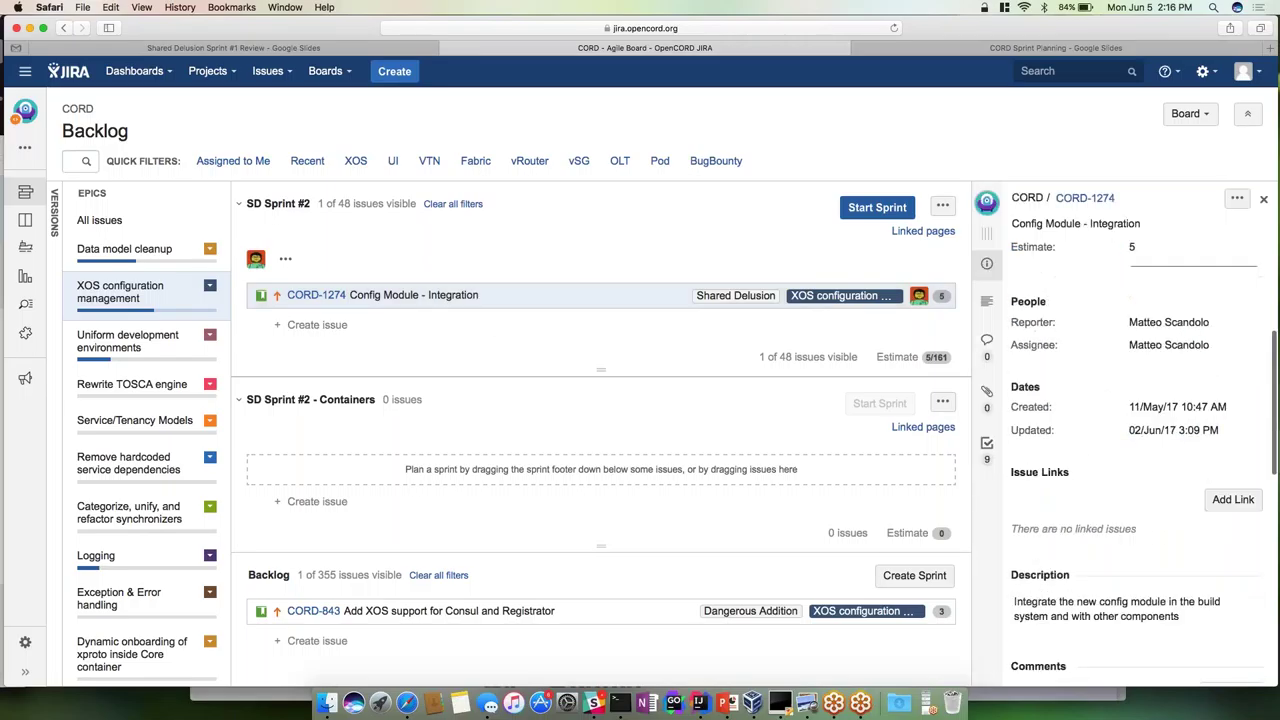
scroll(1140, 500, down, 3)
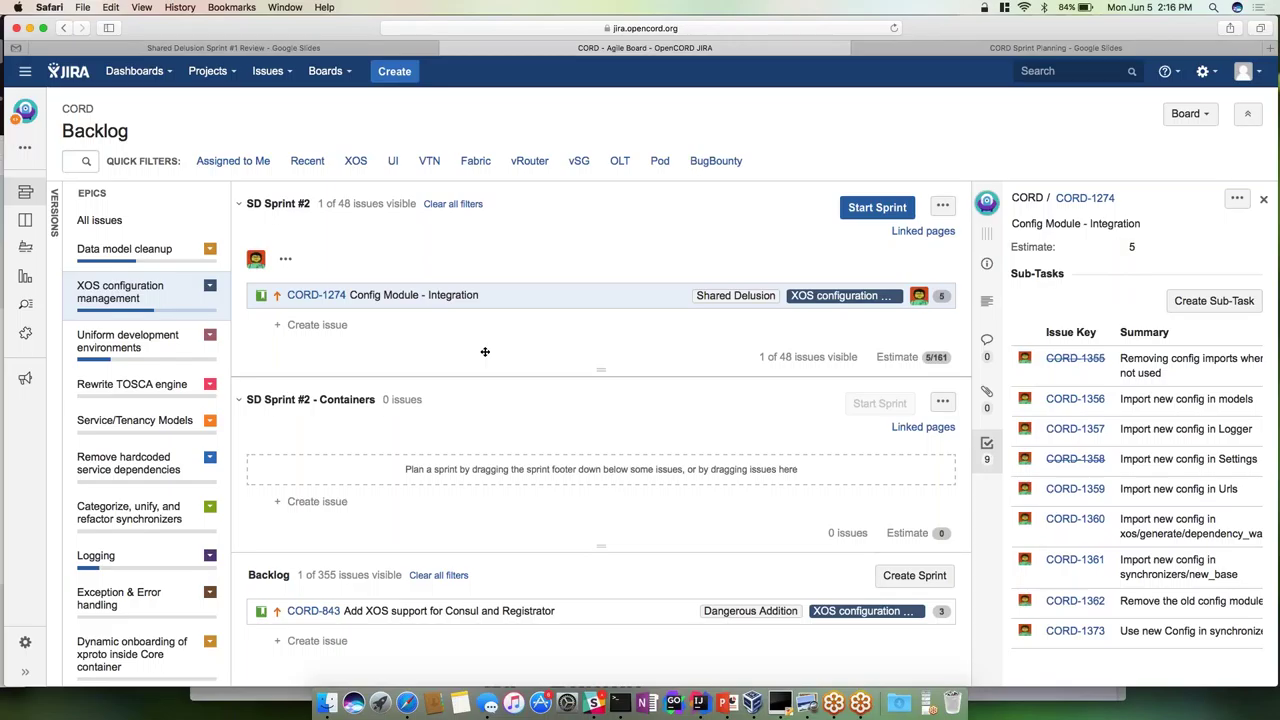
Filter the backlog by the Uniform development environments epic and open the details of issue CORD-1377
click(134, 347)
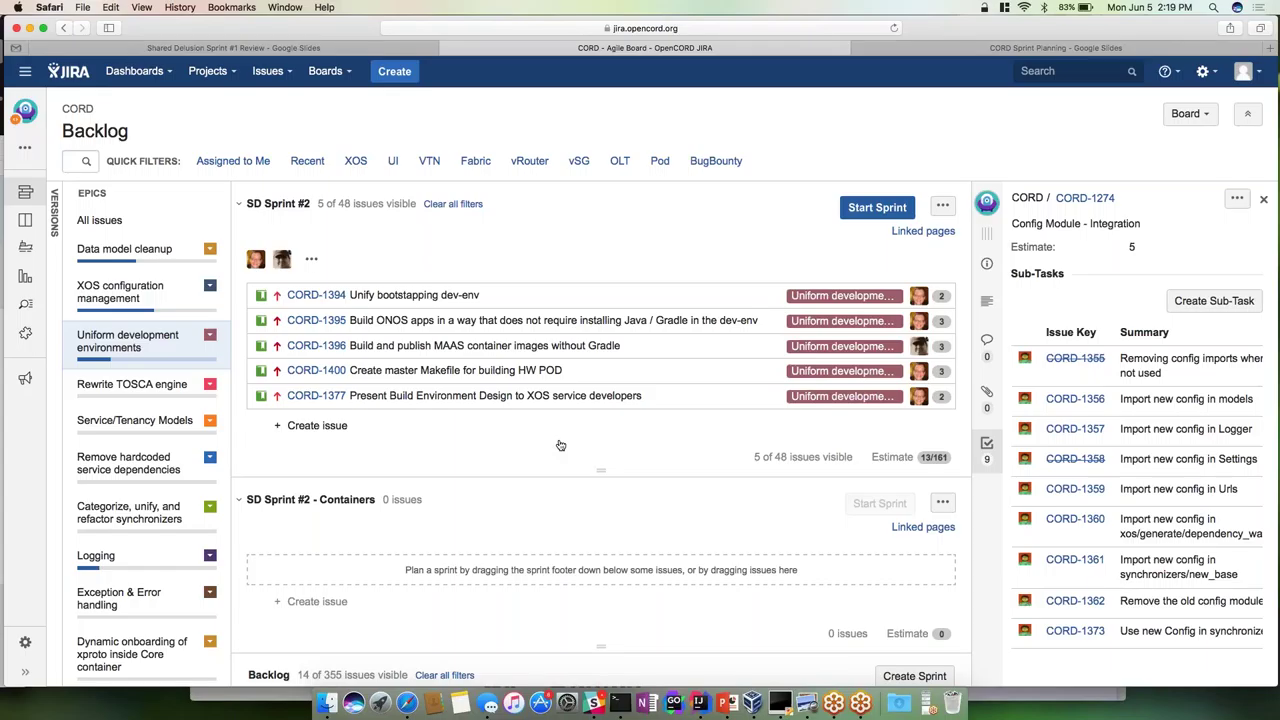
click(560, 398)
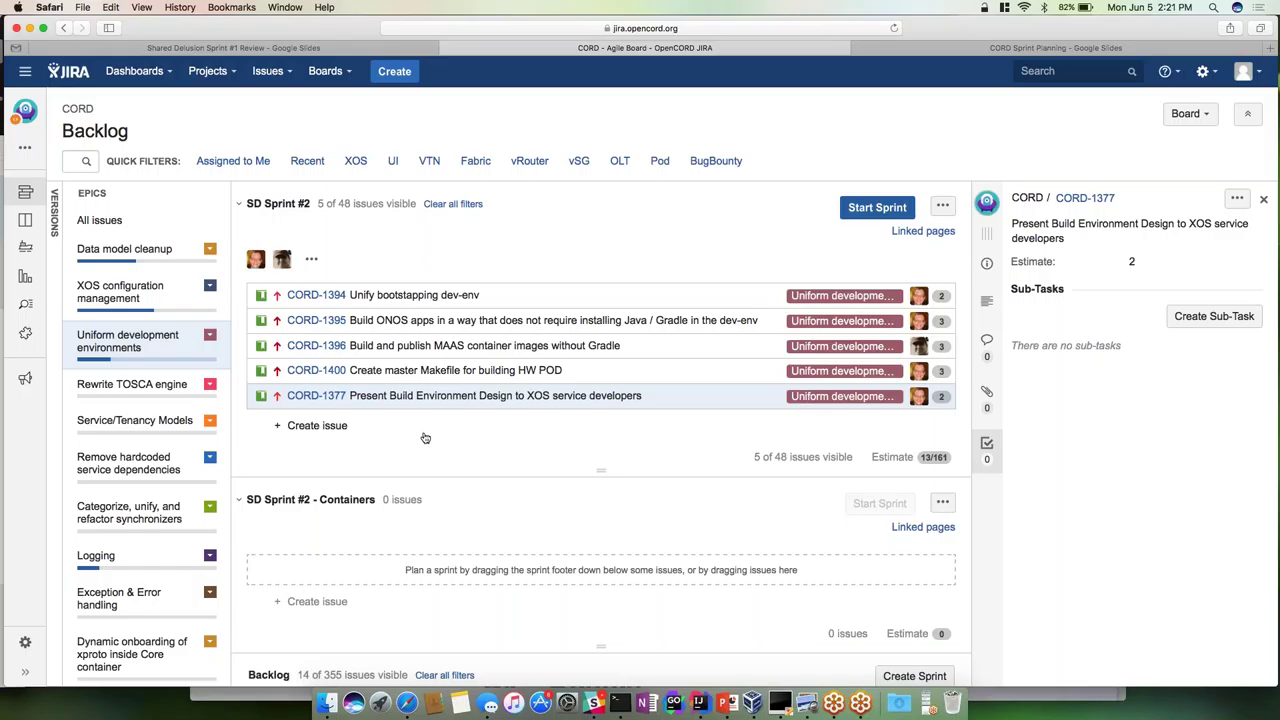
Filter the backlog by the Rewrite TOSCA engine epic and review the status and assignee details of issue CORD-1301
click(171, 386)
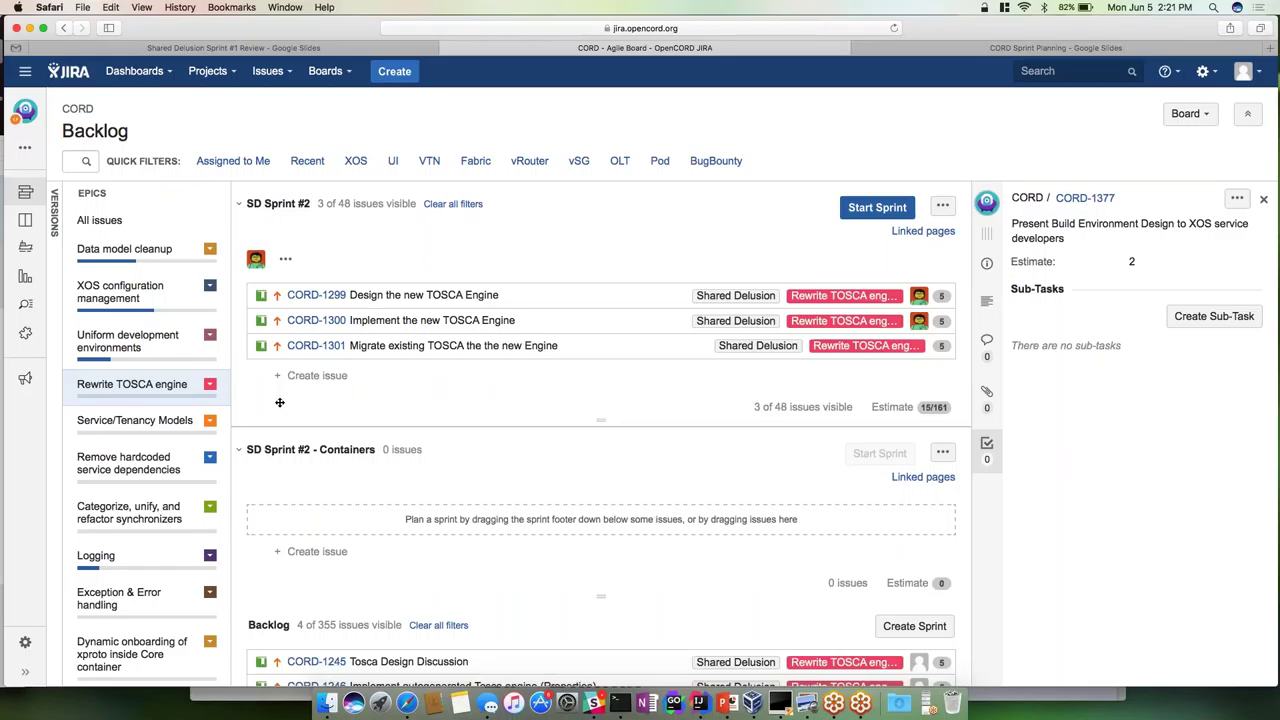
click(390, 346)
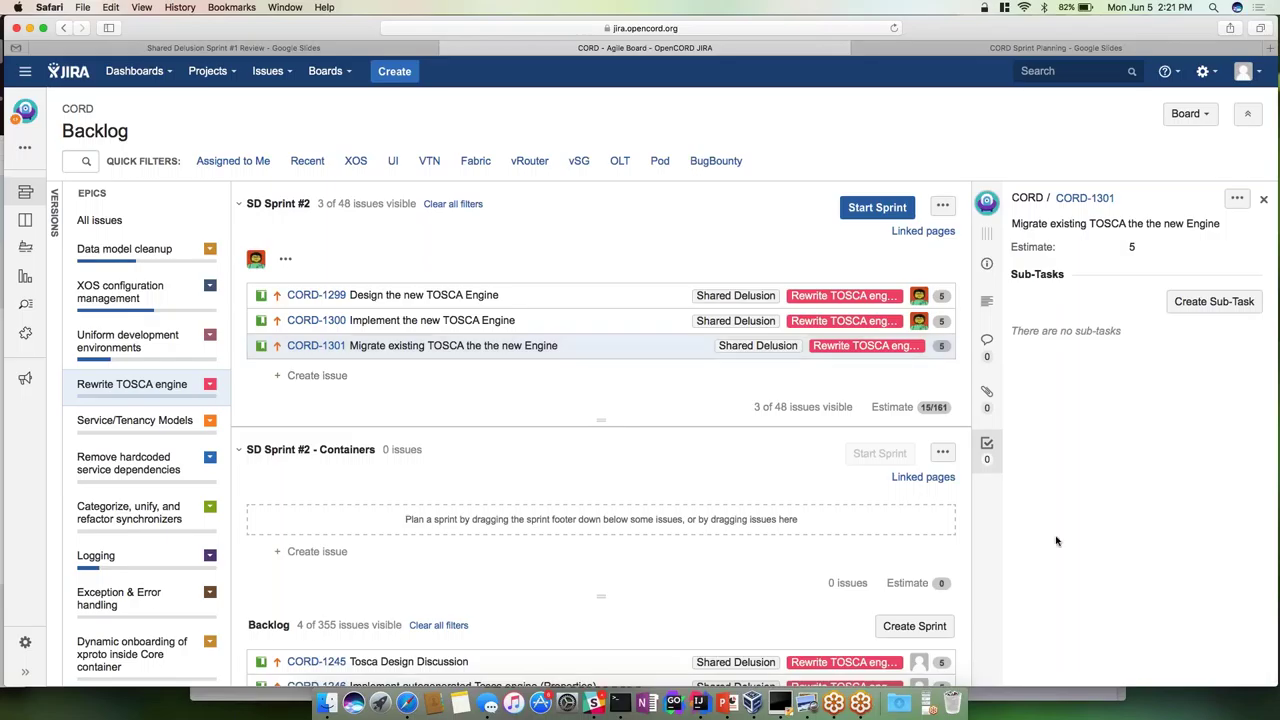
scroll(1059, 541, up, 3)
scroll(1059, 541, up, 8)
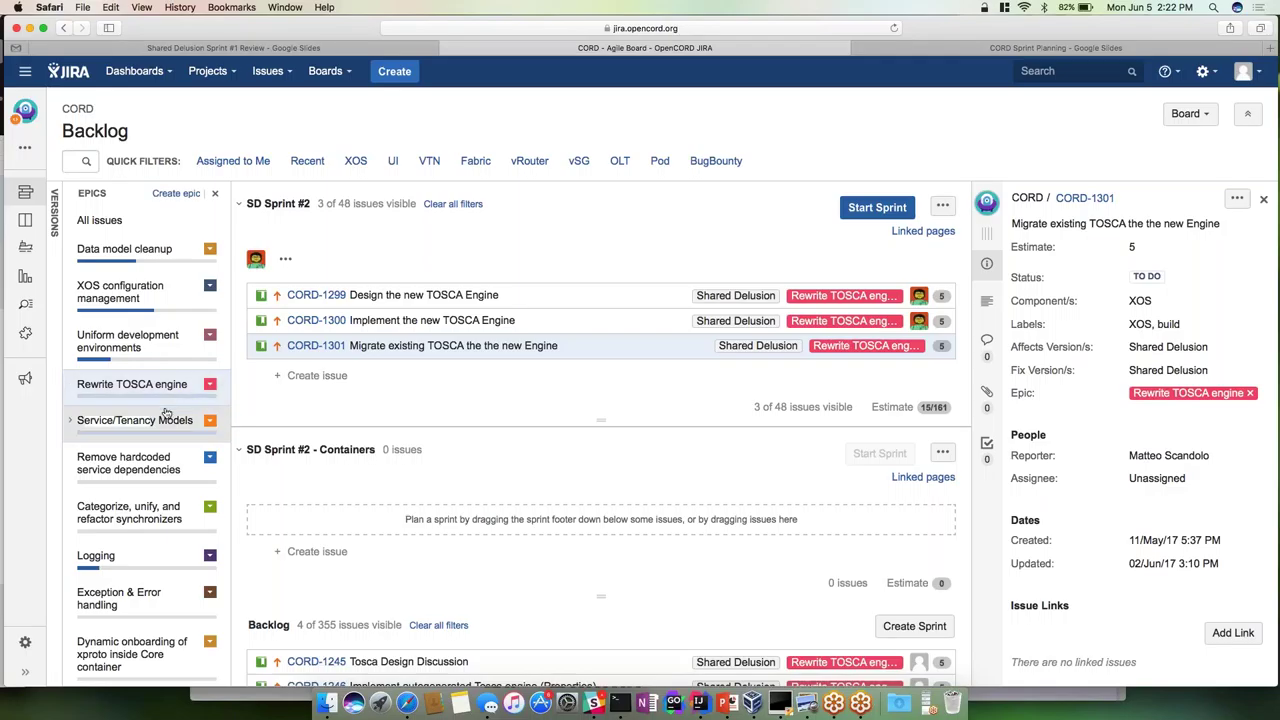
Review the SD Sprint #2 issues of the Logging epic, followed by those of the Maintenance epic
scroll(160, 425, down, 3)
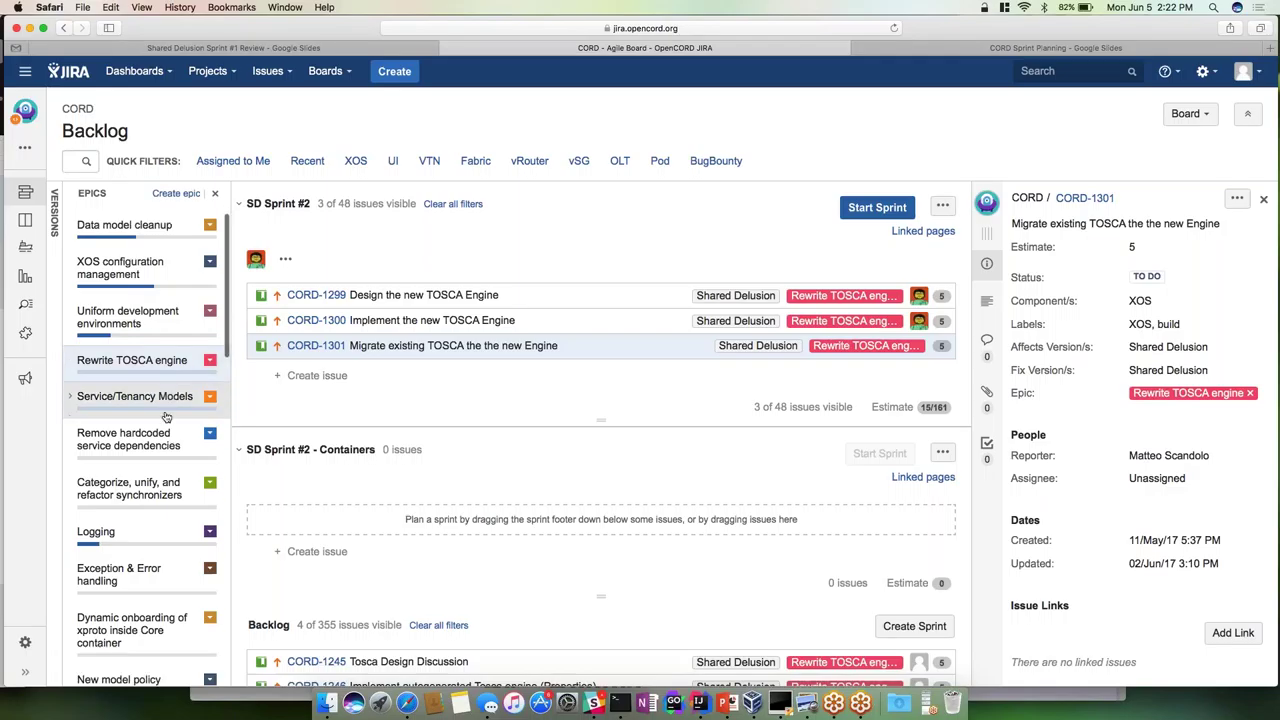
click(141, 438)
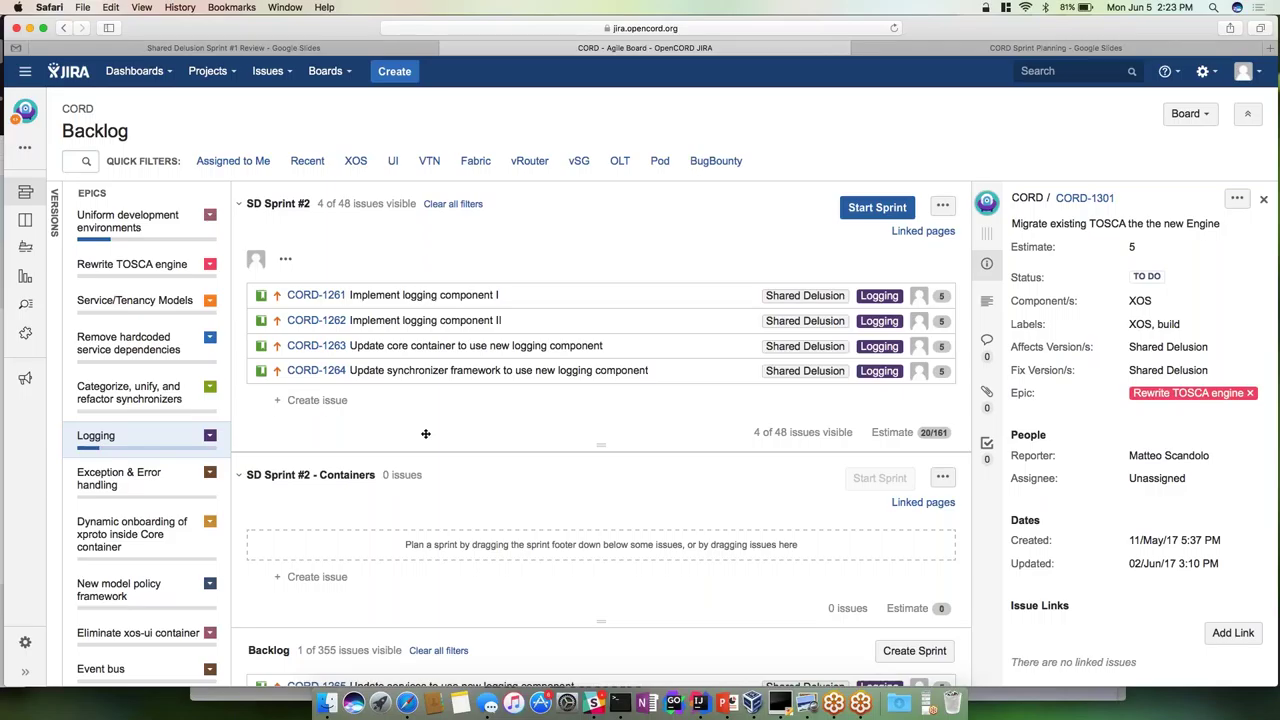
scroll(165, 475, down, 1)
scroll(165, 475, down, 5)
click(110, 484)
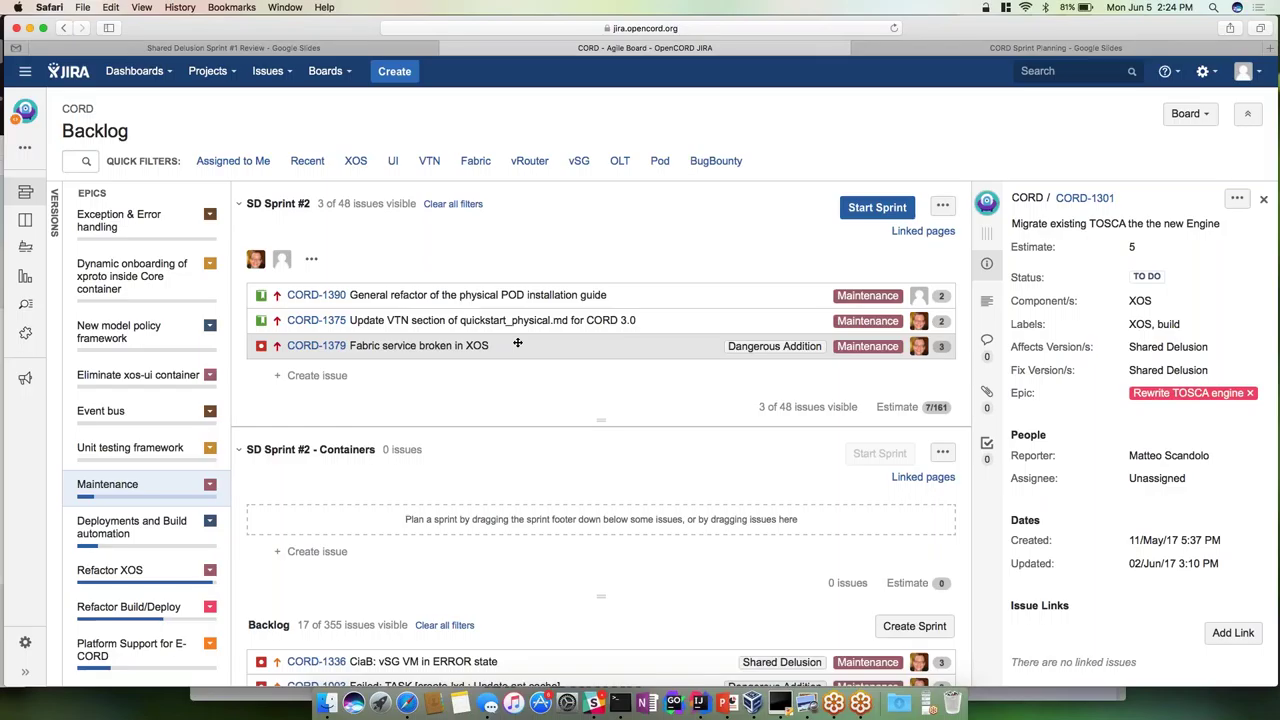
Open Maintenance issue CORD-1379, followed by CORD-1390, and look over the latter's details, description and sub-tasks
click(517, 343)
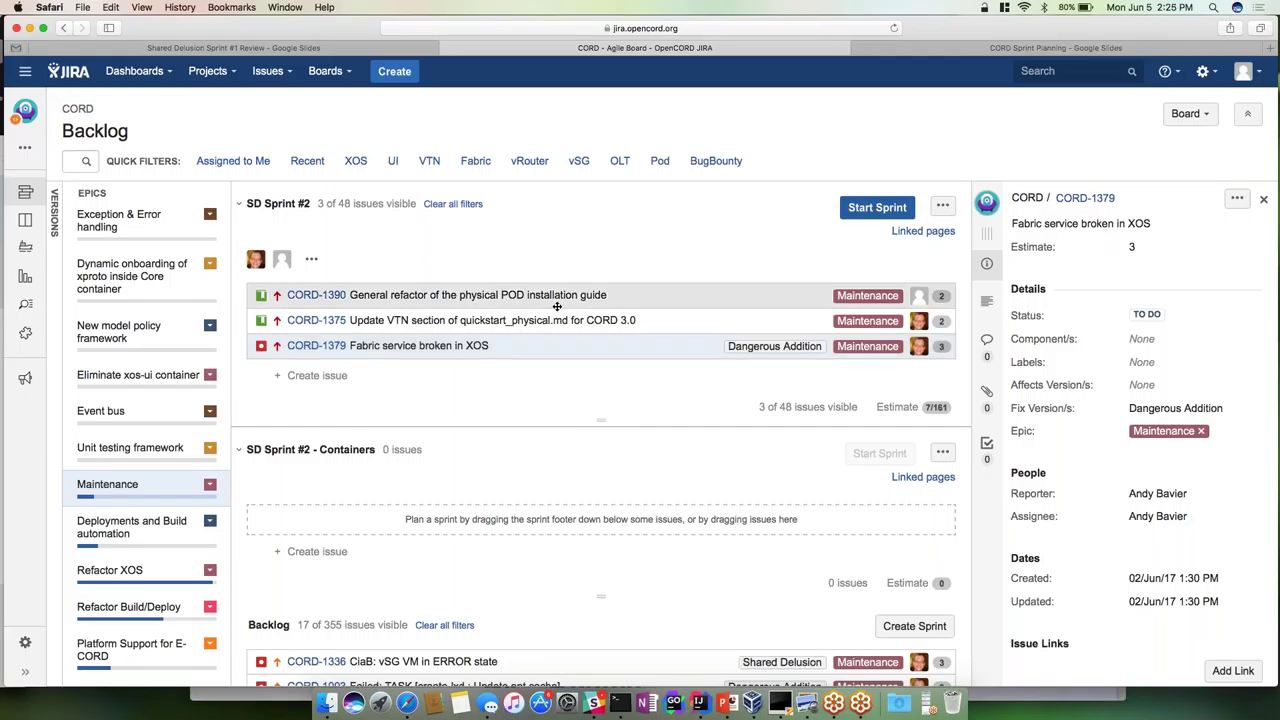
click(529, 295)
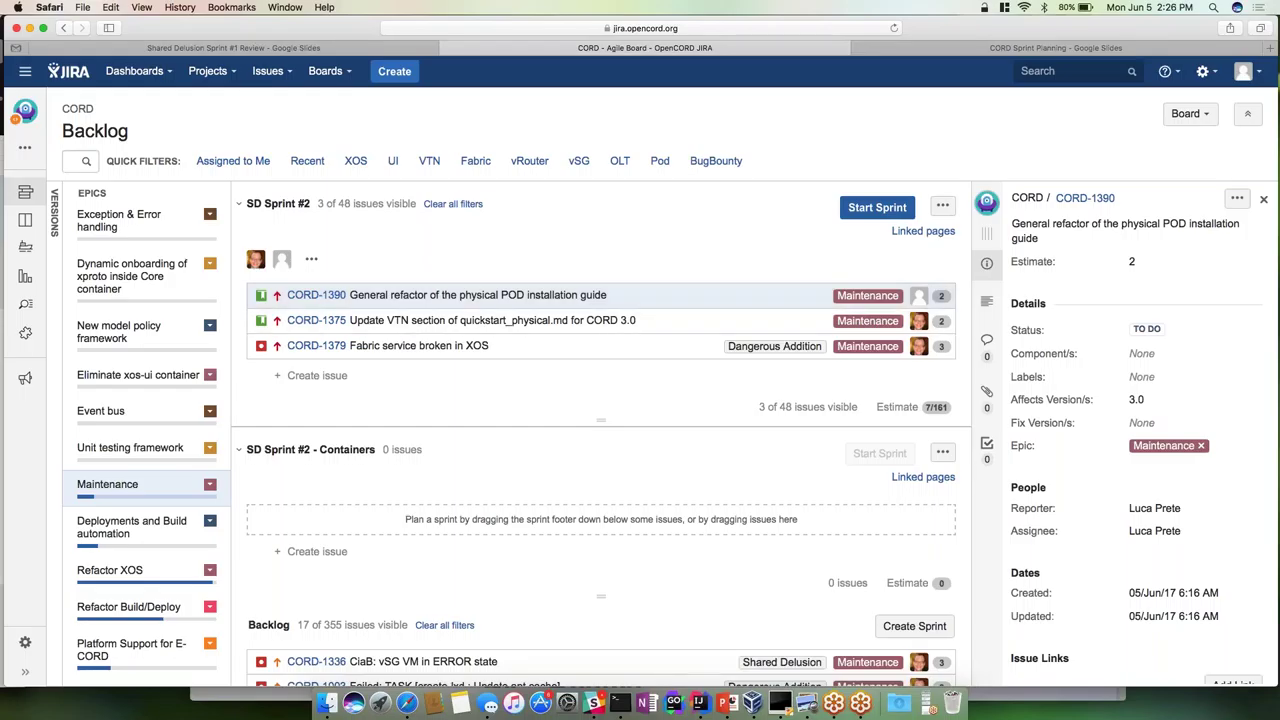
scroll(1140, 450, down, 5)
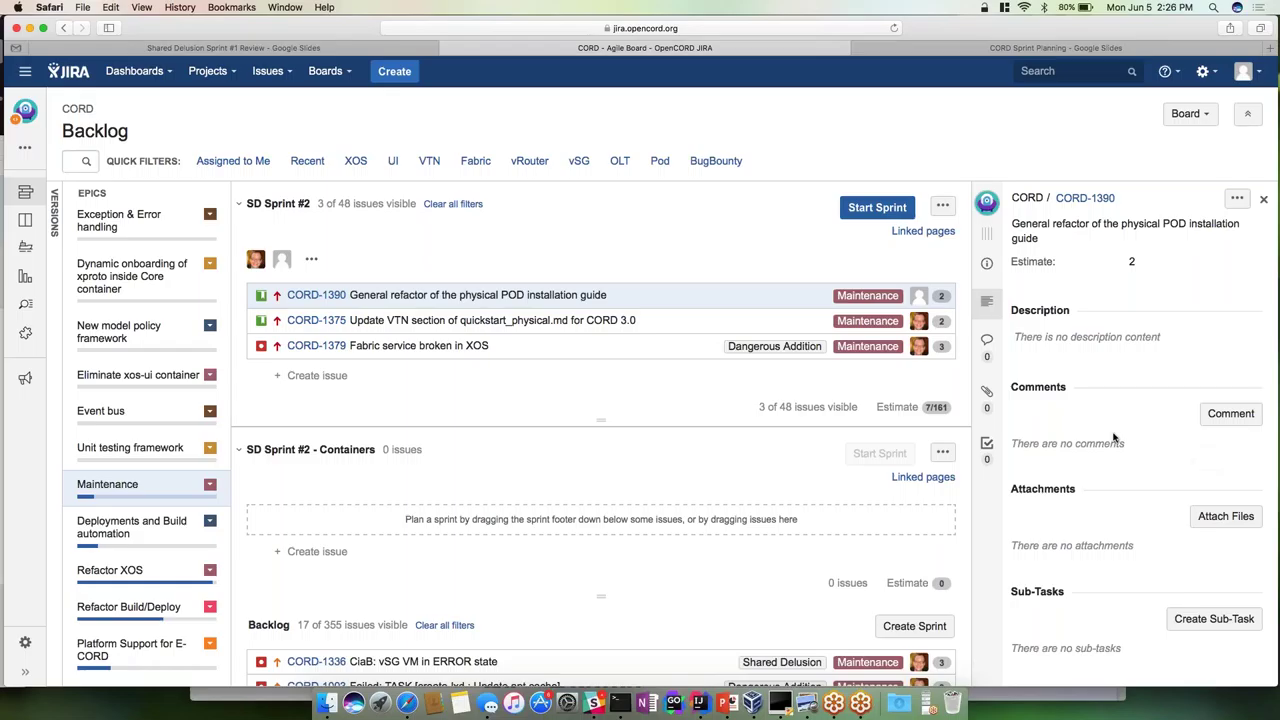
scroll(1205, 437, up, 5)
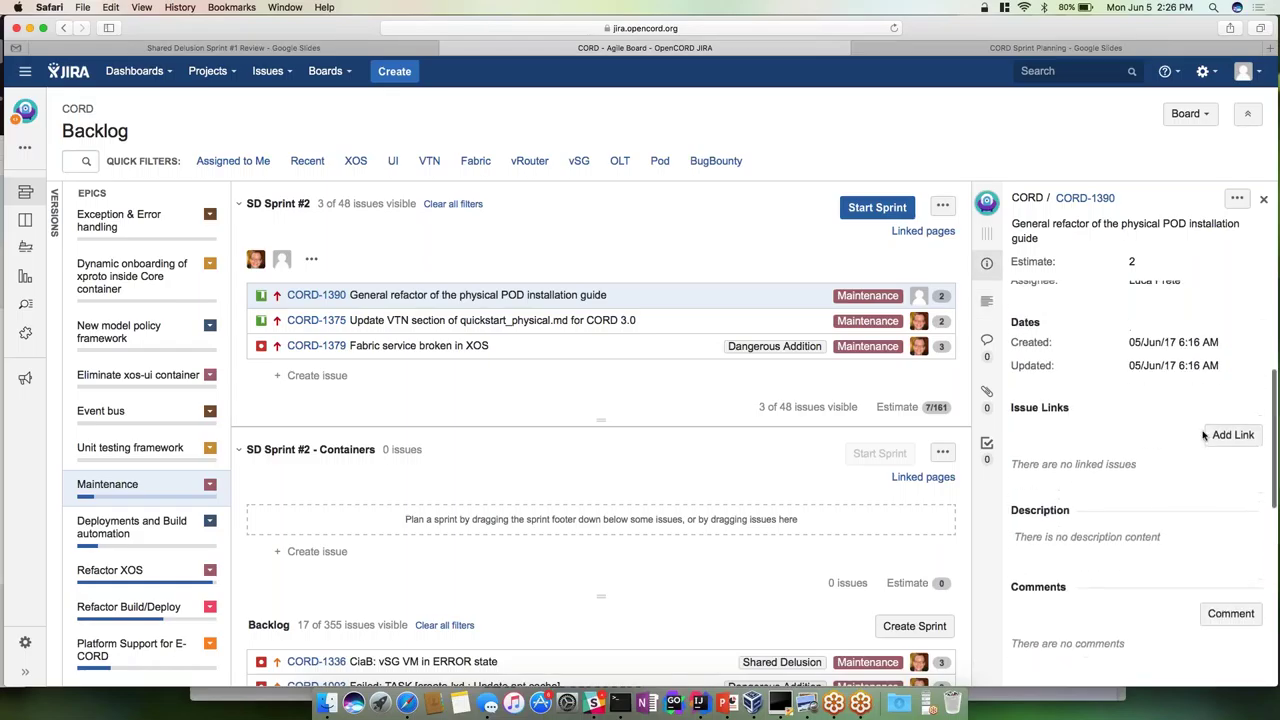
scroll(1205, 437, up, 3)
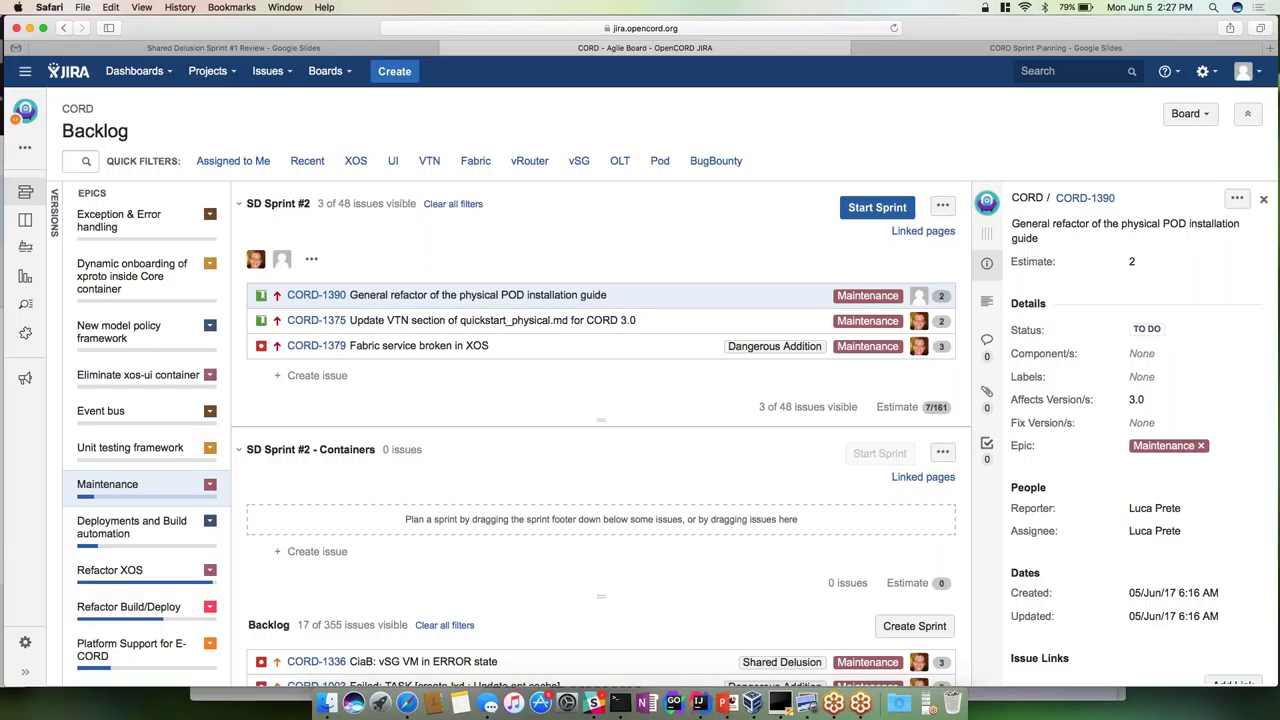
Filter the backlog by the Deployments and Build automation epic
click(156, 530)
click(107, 484)
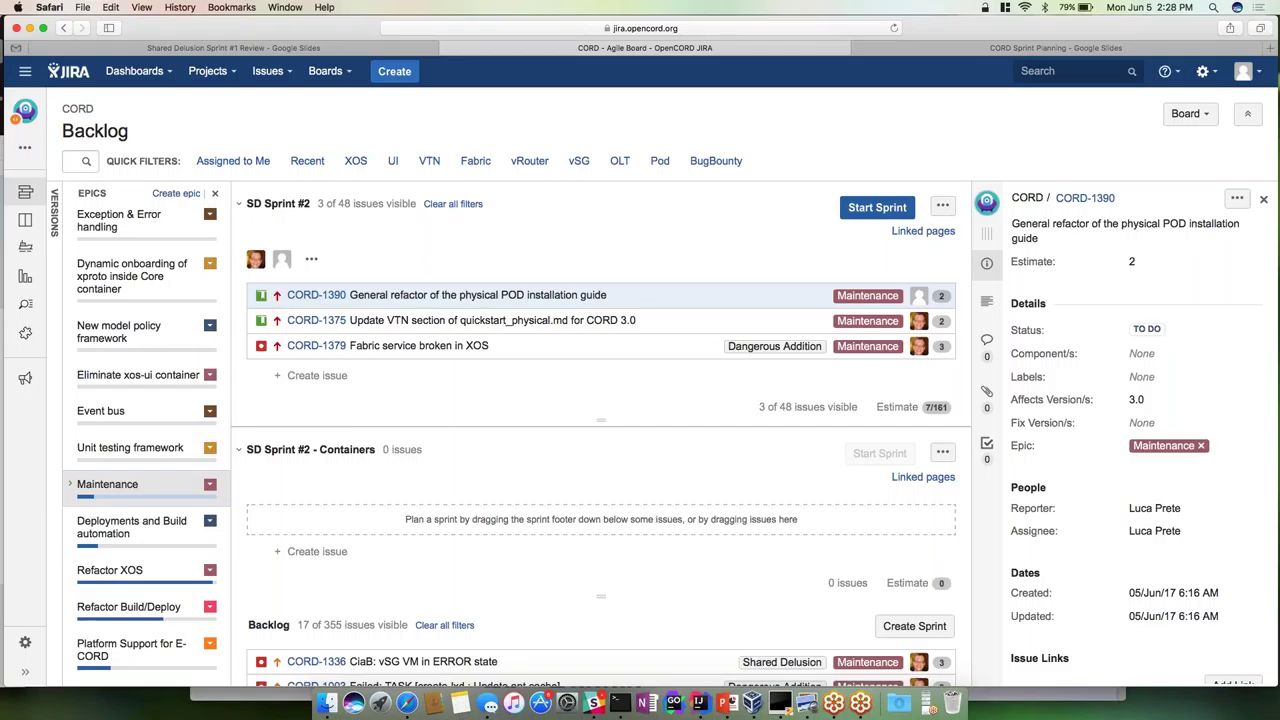
click(140, 532)
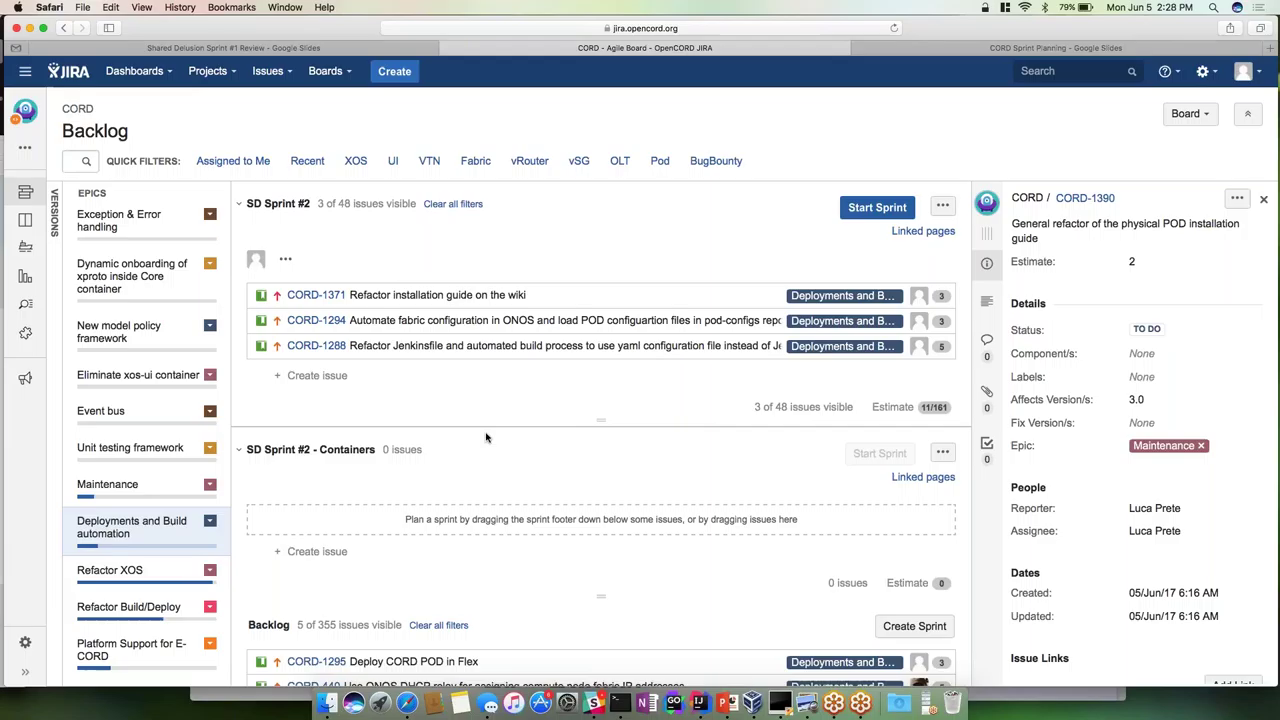
Enlarge the page display and close the details of issue CORD-1390 so the sprint list gets the full width
key(super+plus)
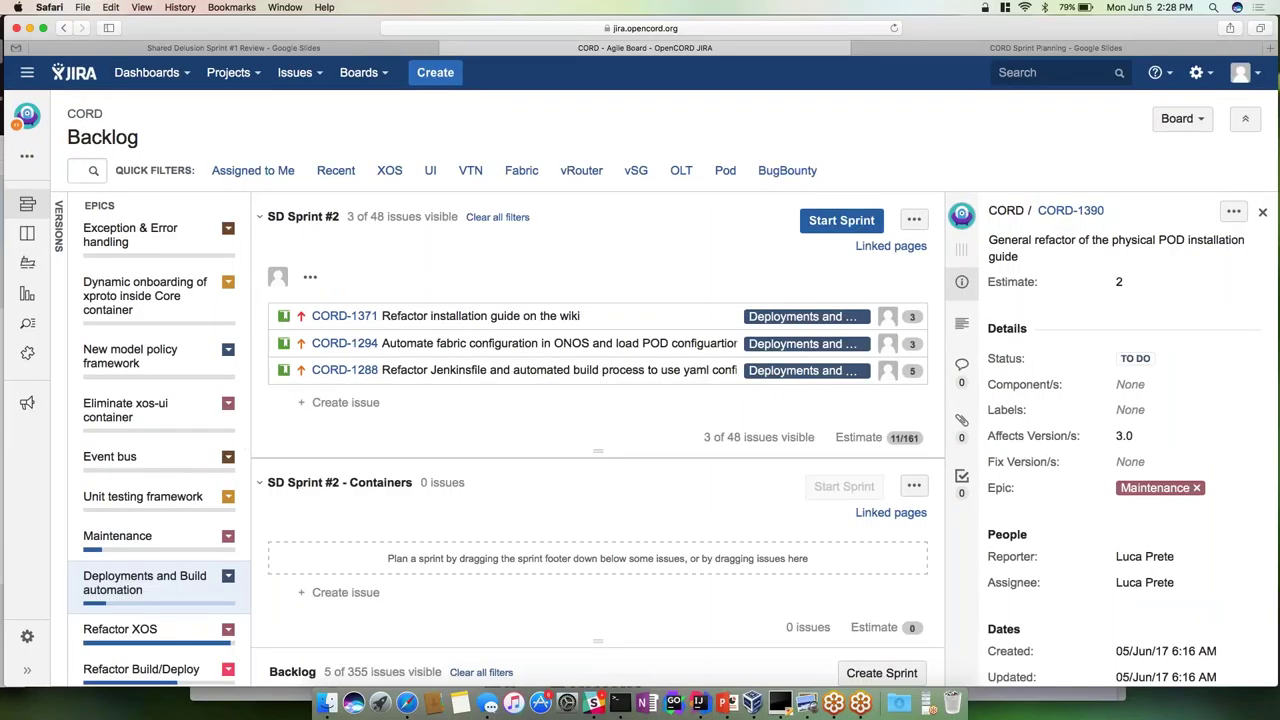
key(super+plus)
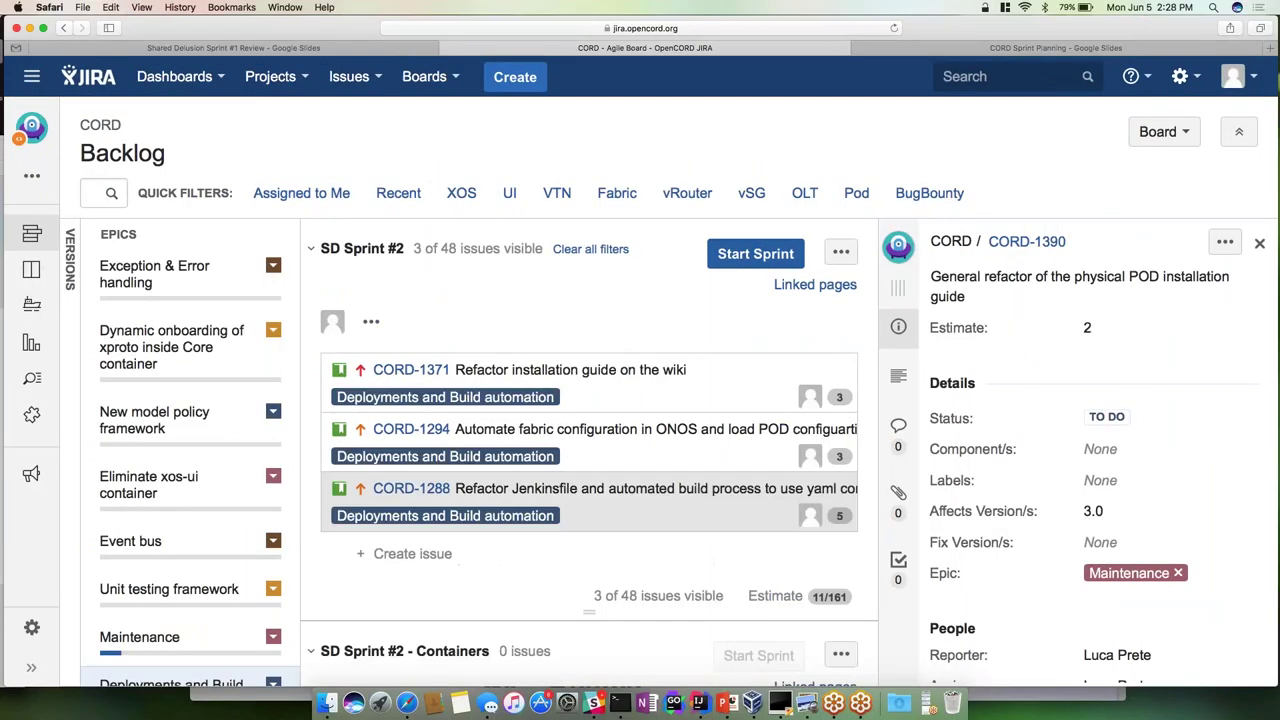
click(1260, 243)
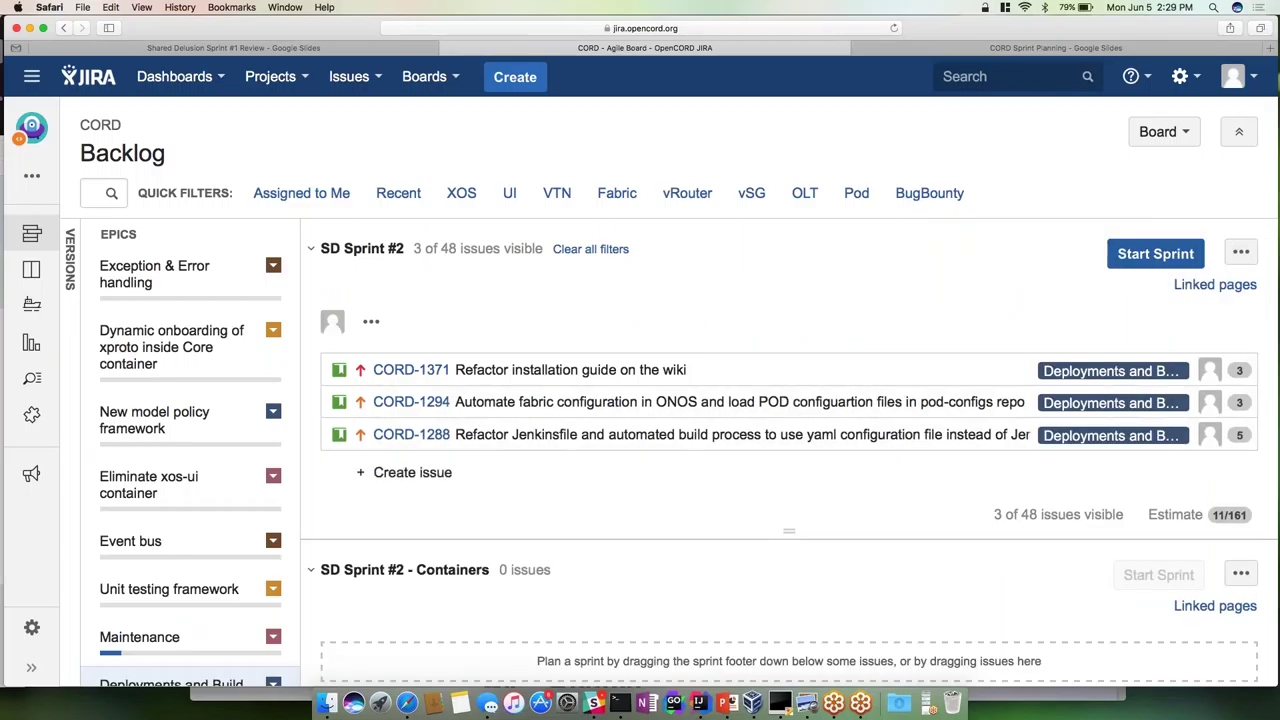